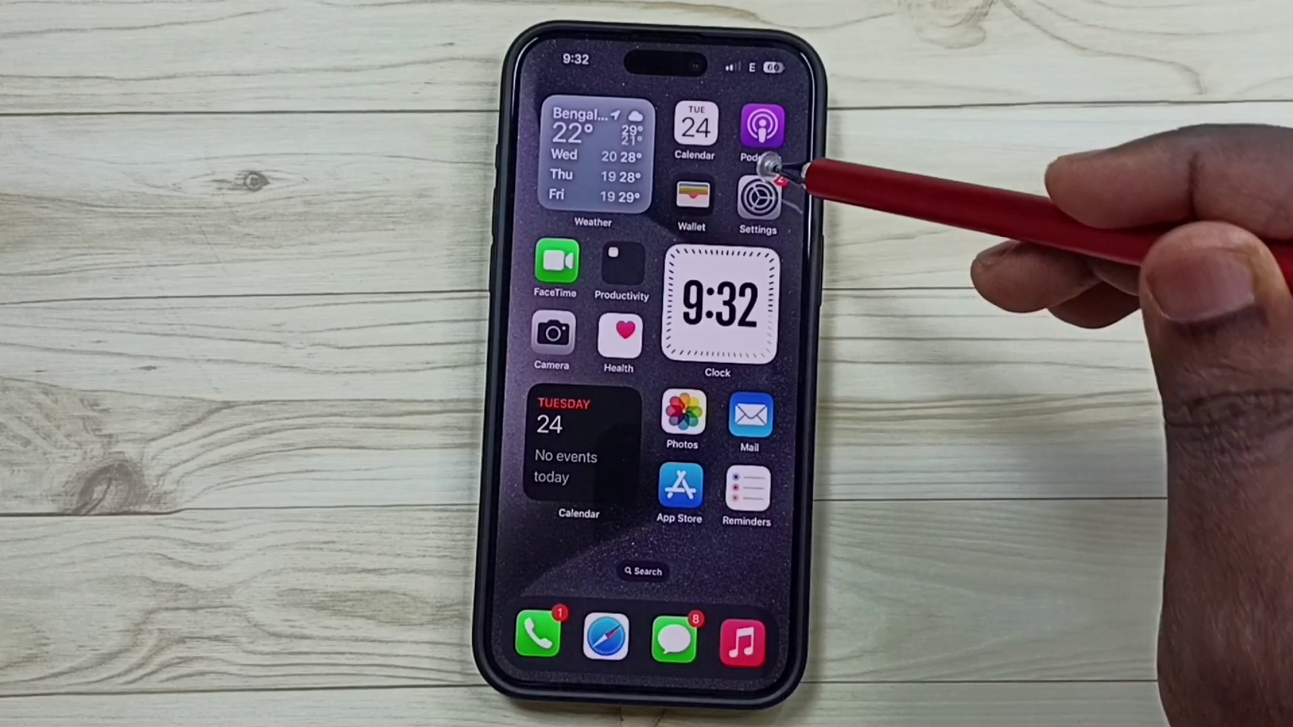
Step: Go from the Settings app to Mobile Service, then to the Network Selection page
{"action": "left_click", "coordinate": [760, 197]}
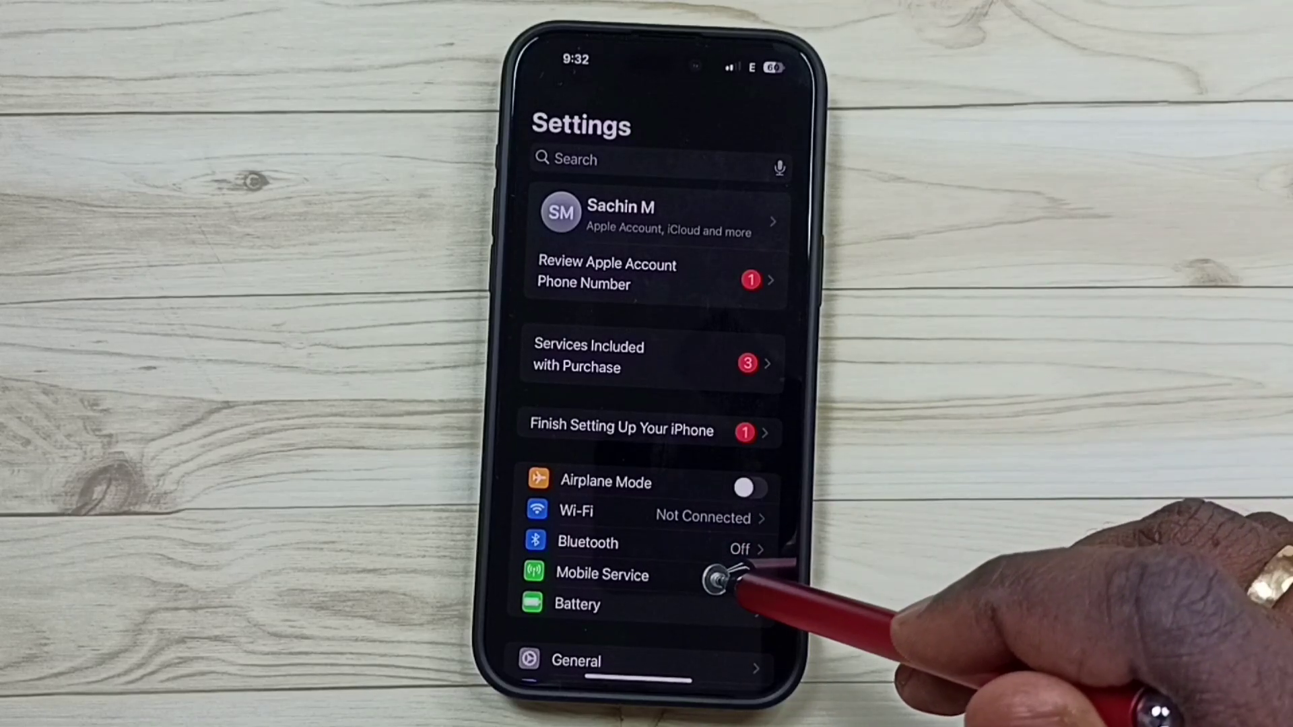
{"action": "left_click", "coordinate": [728, 580]}
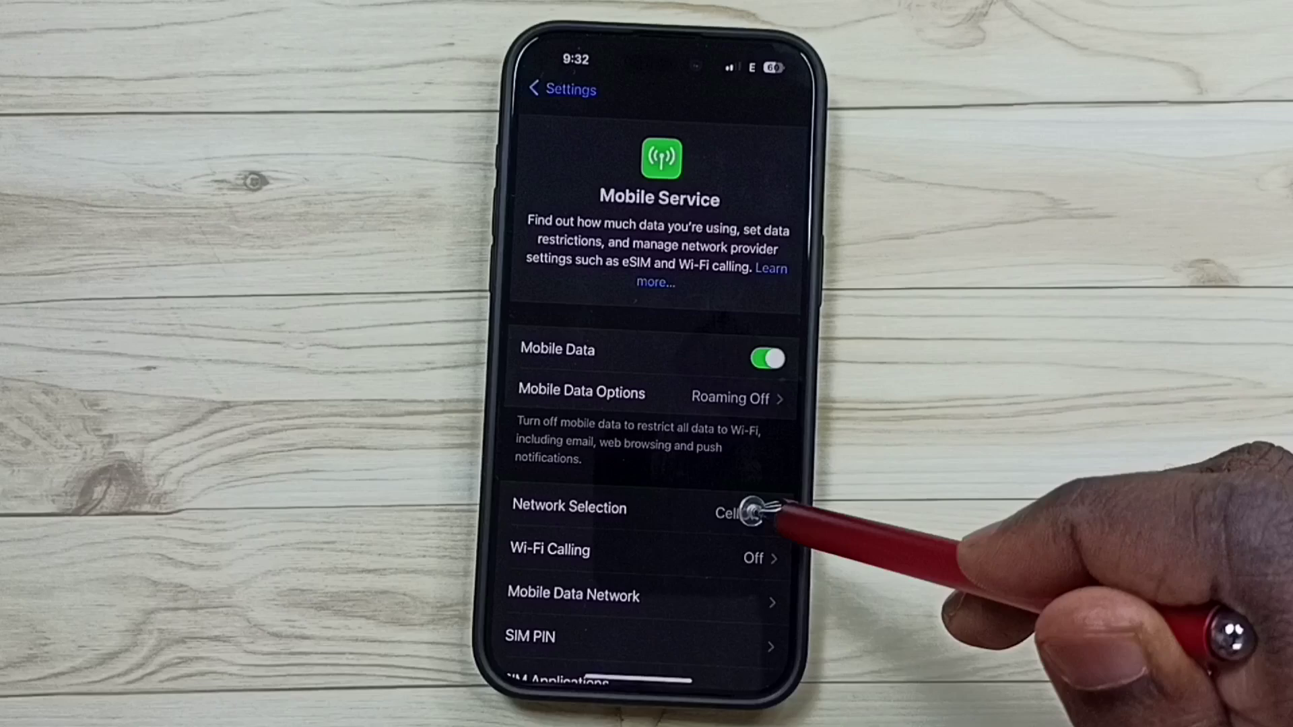
{"action": "left_click", "coordinate": [752, 513]}
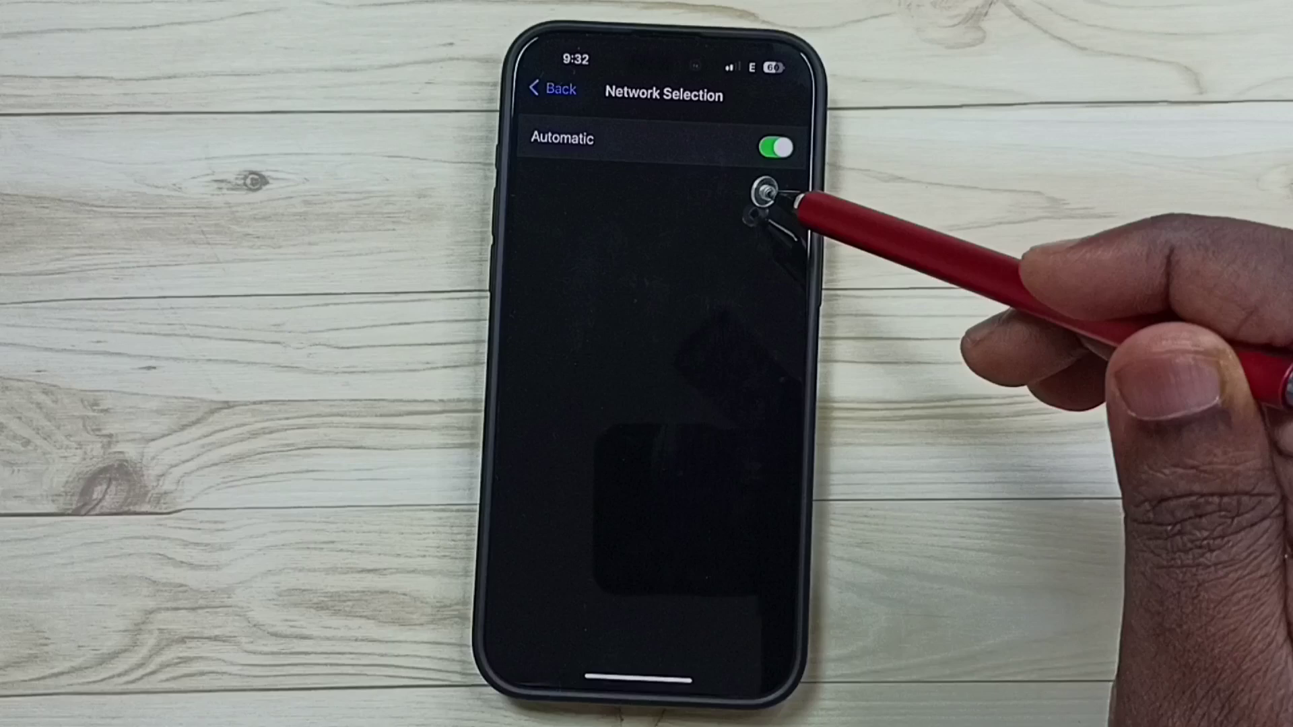
Step: Switch off Automatic so carriers CellOne, Reliance, IND airtel, Vi India and IND-JIO appear
{"action": "left_click", "coordinate": [780, 144]}
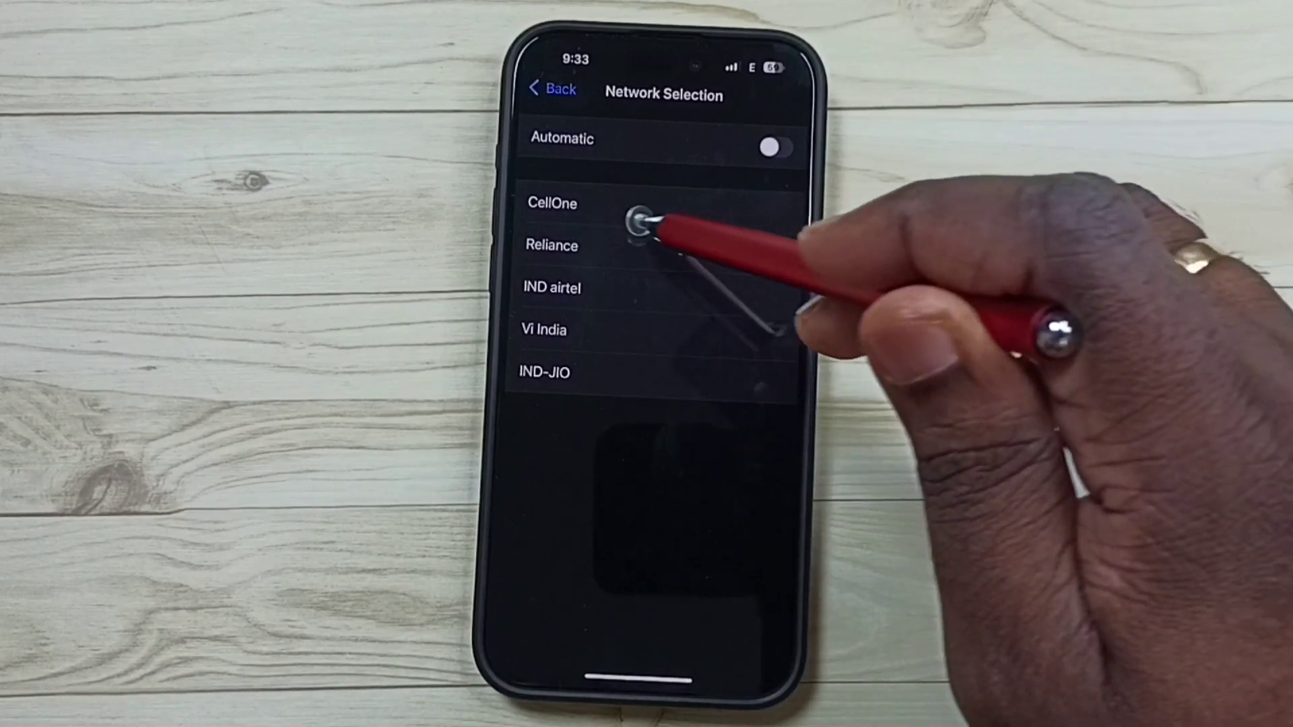
Step: Select CellOne from the carrier list as the manually chosen network
{"action": "left_click", "coordinate": [596, 202]}
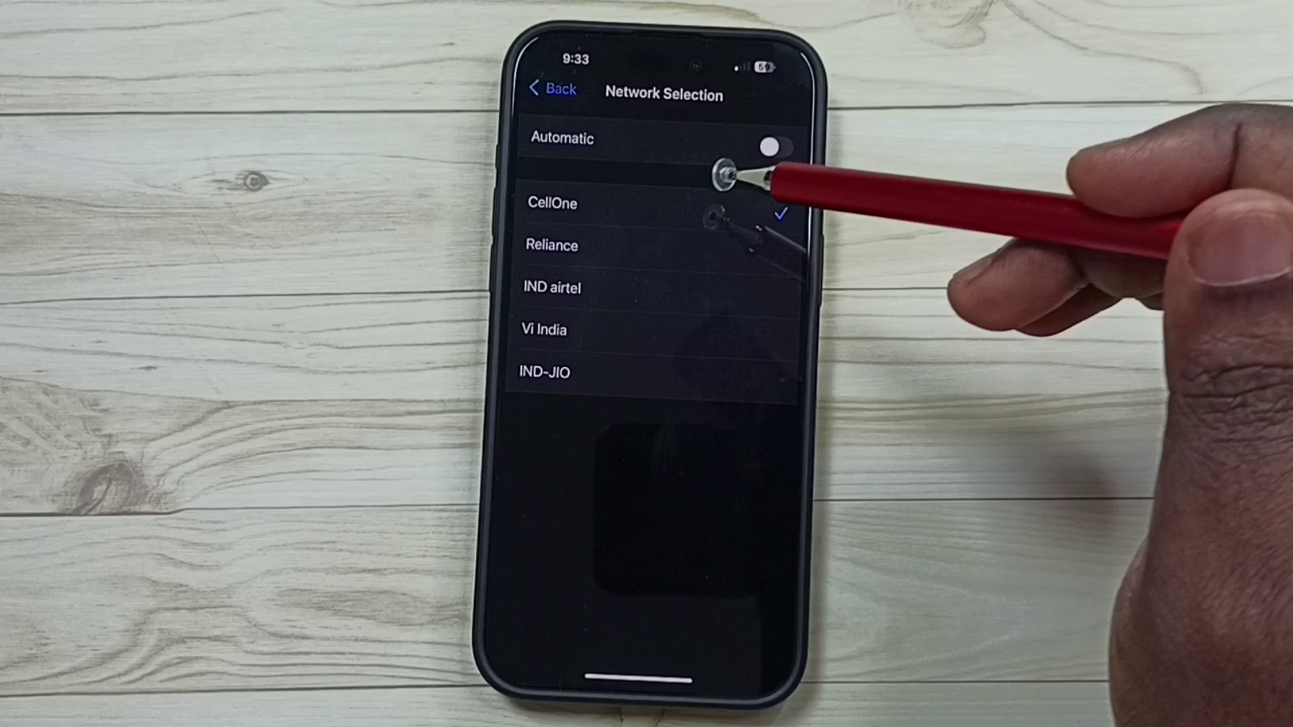
{"action": "left_click", "coordinate": [692, 203]}
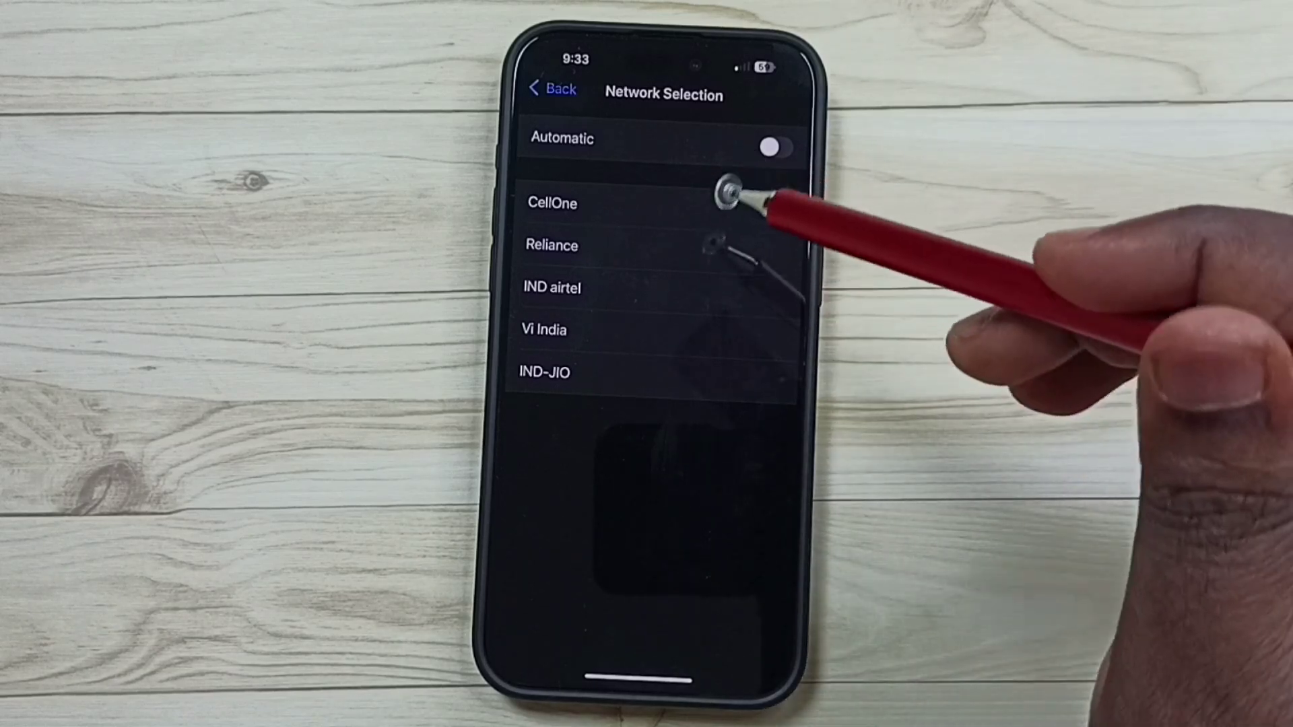
Step: Re-enable Automatic network selection and go back to the Mobile Service page
{"action": "left_click", "coordinate": [774, 138]}
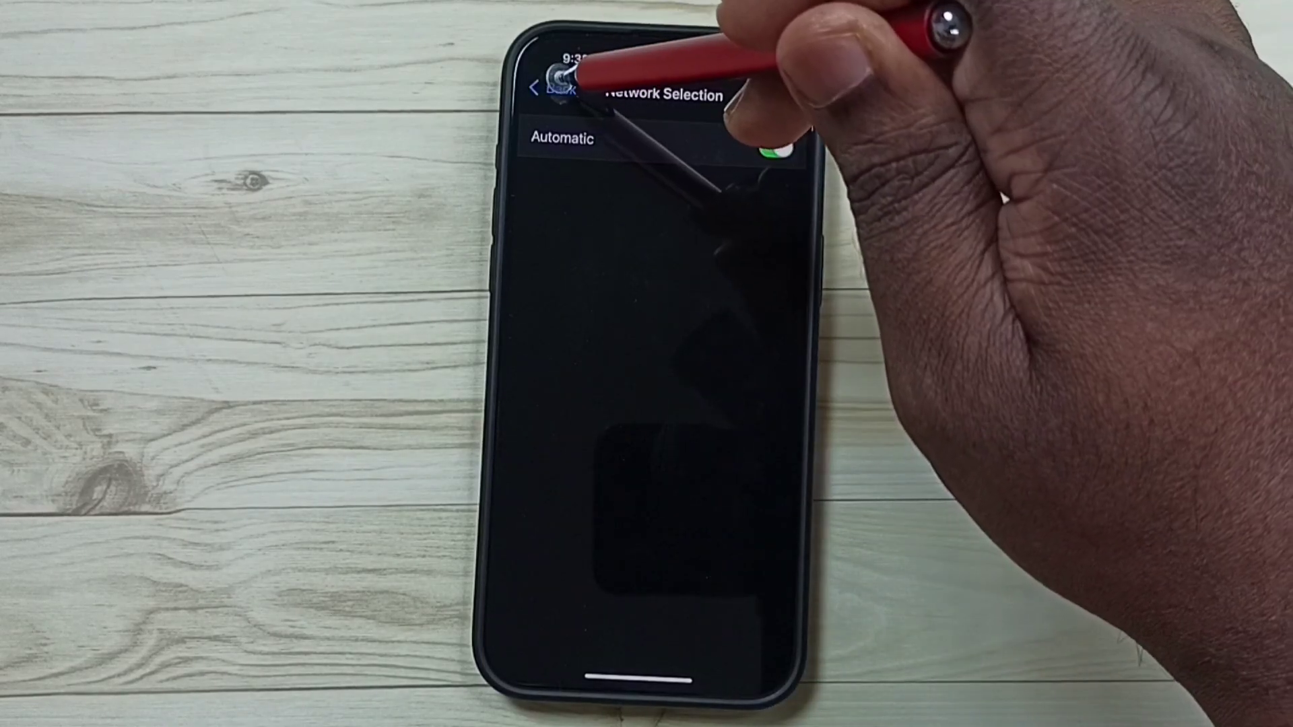
{"action": "left_click", "coordinate": [555, 87]}
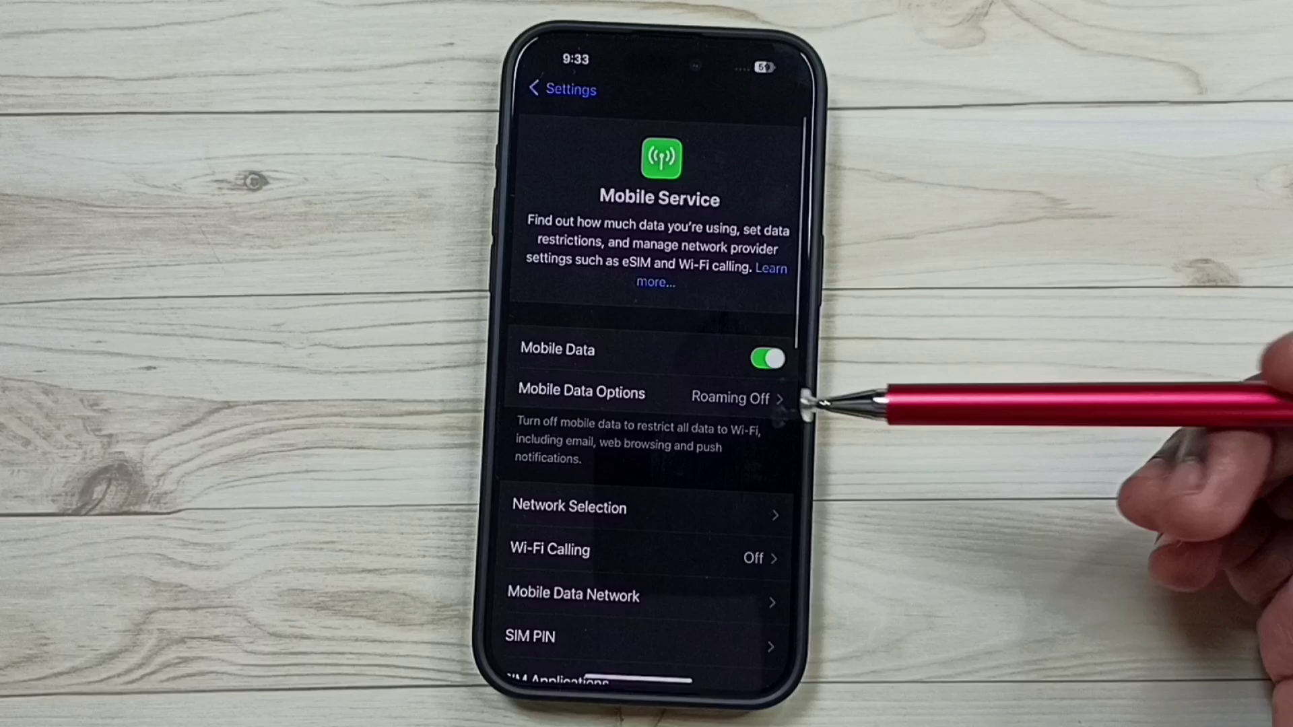